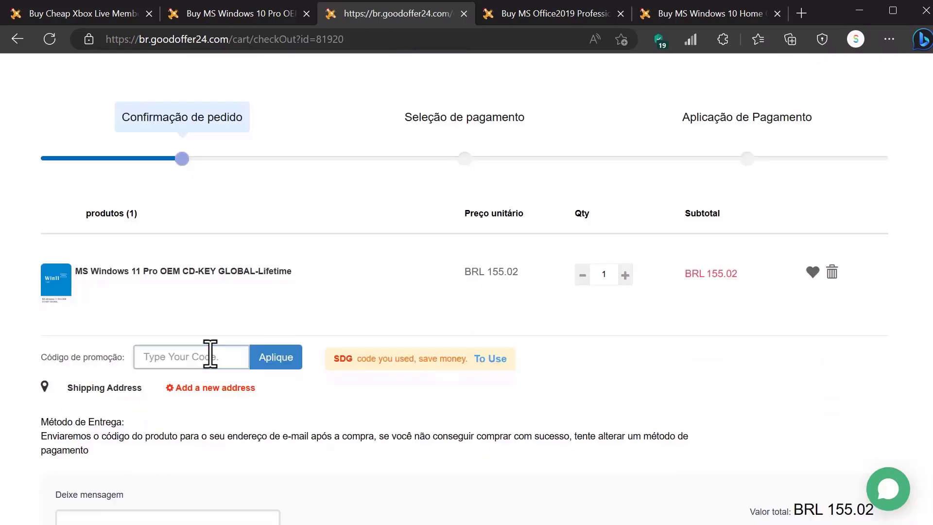
Apply the SDG promotion code to the Windows 11 Pro OEM key order and submit the order
left_click(210, 356)
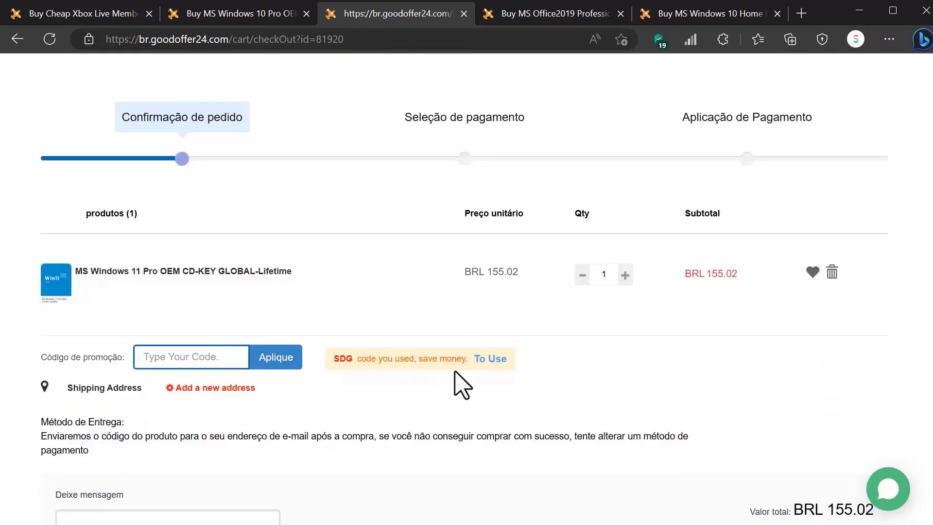
left_click_drag(353, 359, 336, 361)
left_click(495, 360)
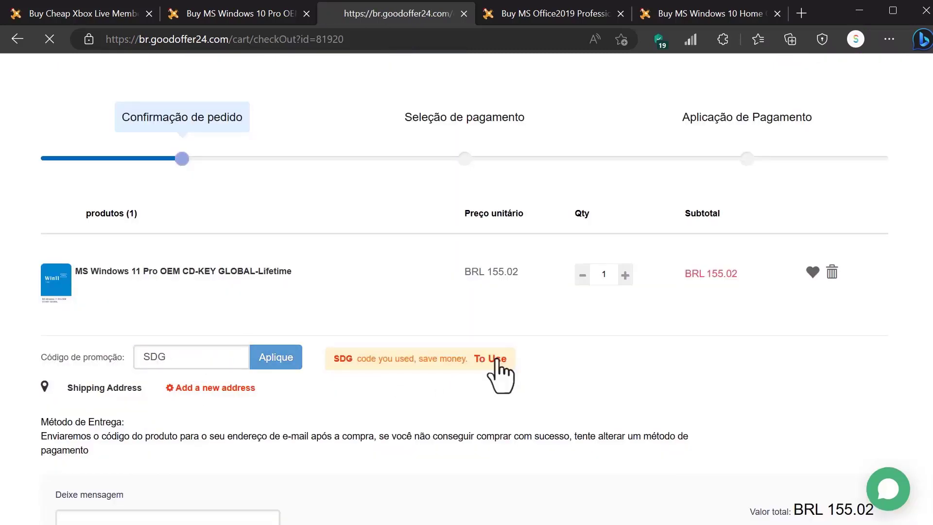
scroll(768, 424, "down", 3)
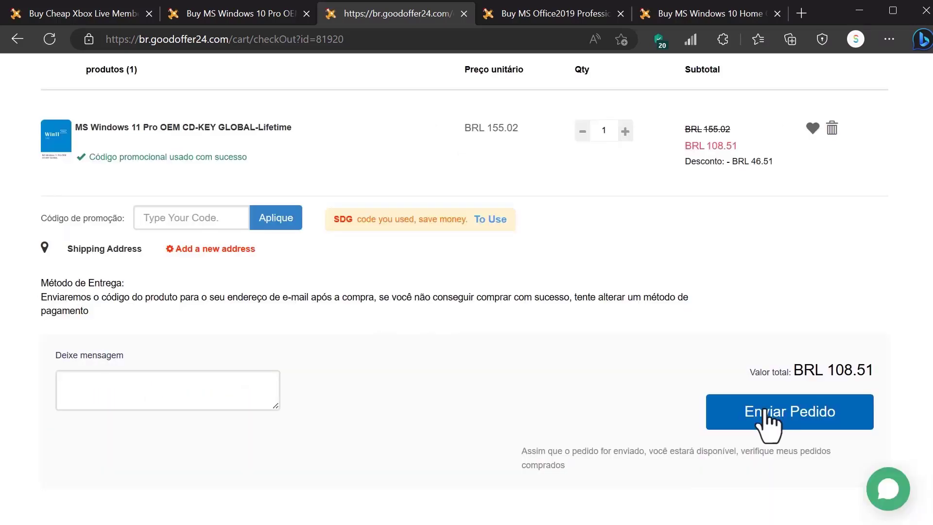
left_click(767, 418)
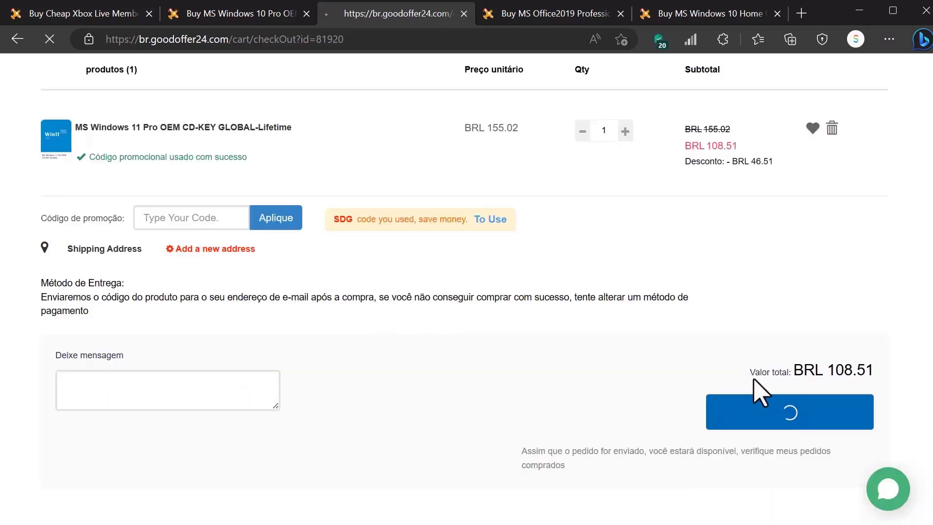
left_click(340, 320)
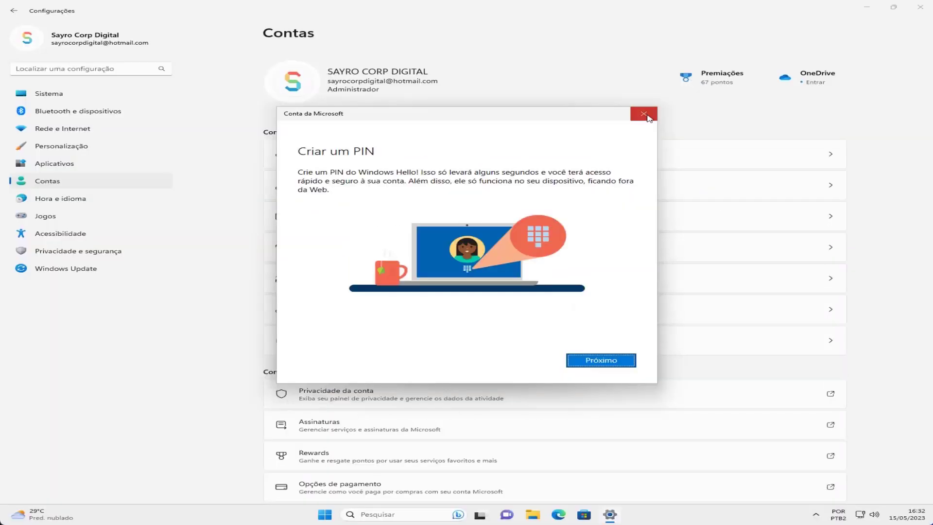
Dismiss the PIN setup and activate Windows 11 Pro with the product key in the system activation settings
left_click(647, 116)
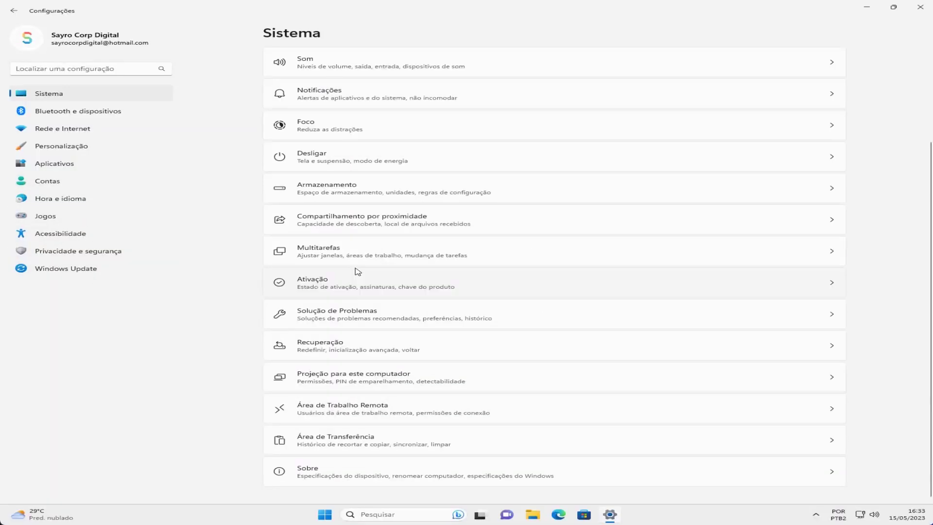
left_click(357, 272)
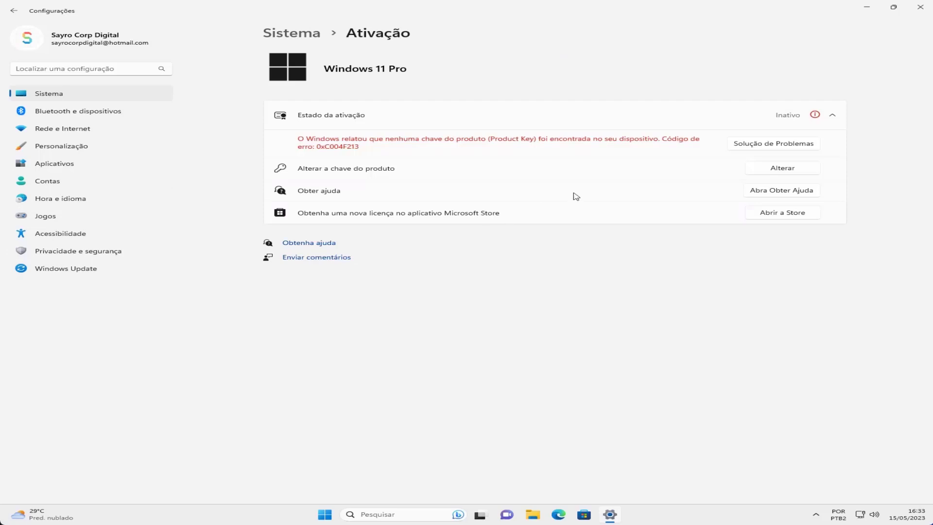
left_click(770, 174)
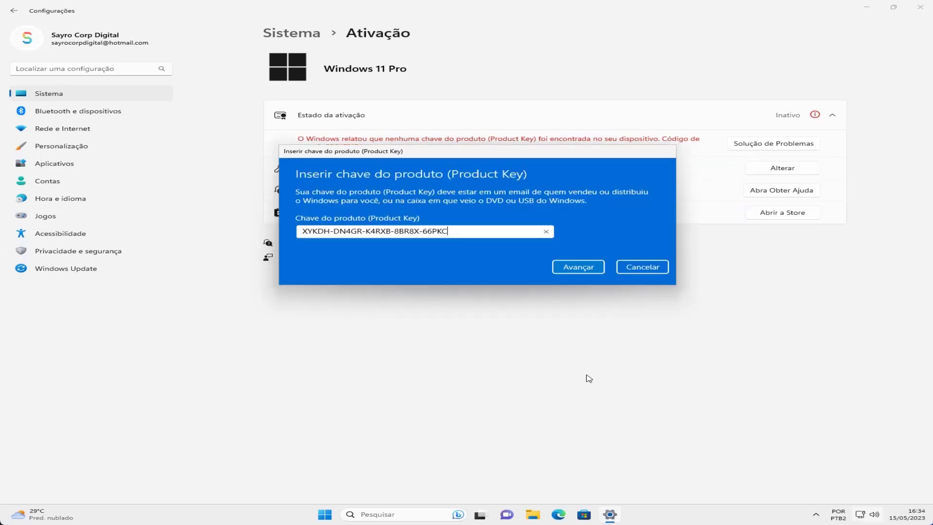
left_click(587, 267)
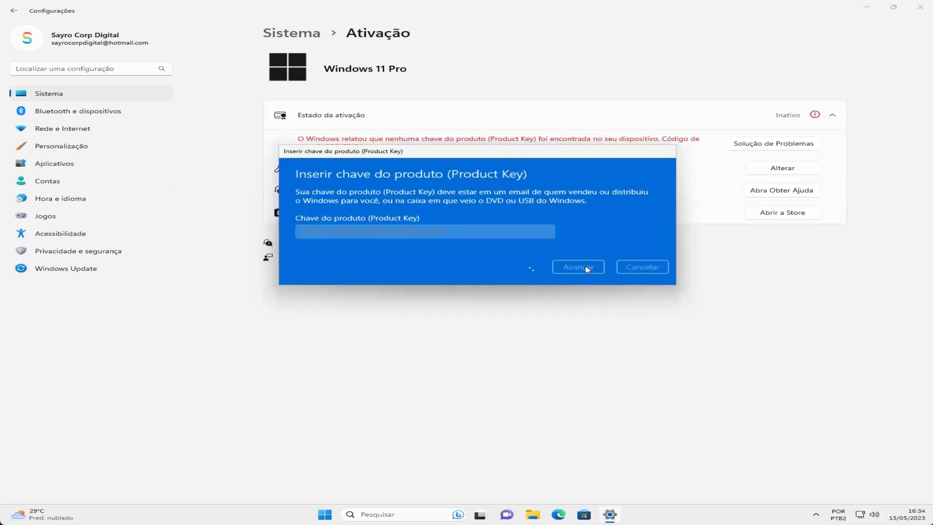
left_click(588, 252)
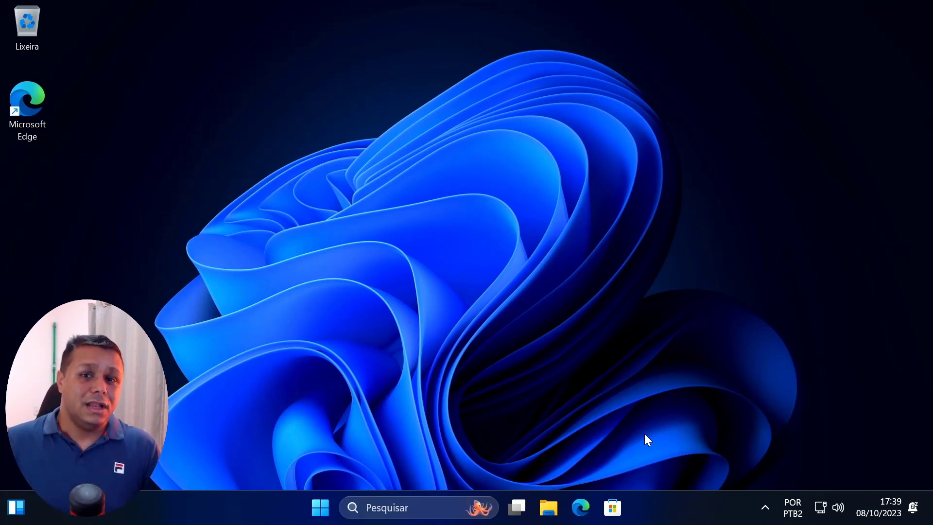
Open Este Computador in File Explorer and examine the local disks C: and D:
left_click(558, 506)
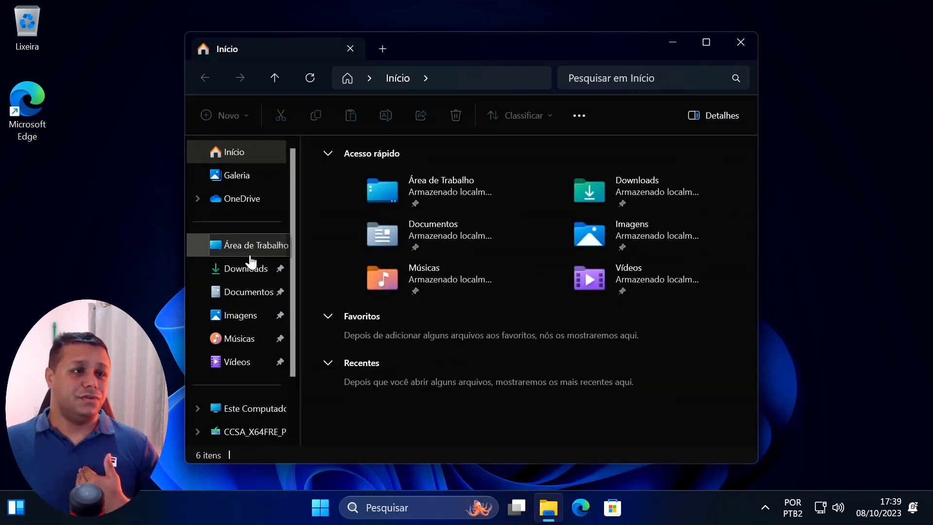
left_click(254, 408)
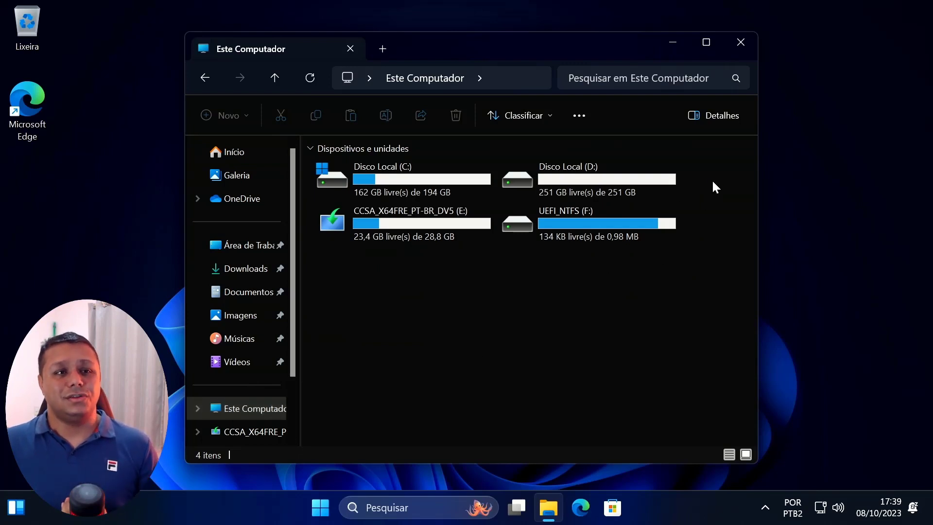
left_click_drag(714, 180, 622, 182)
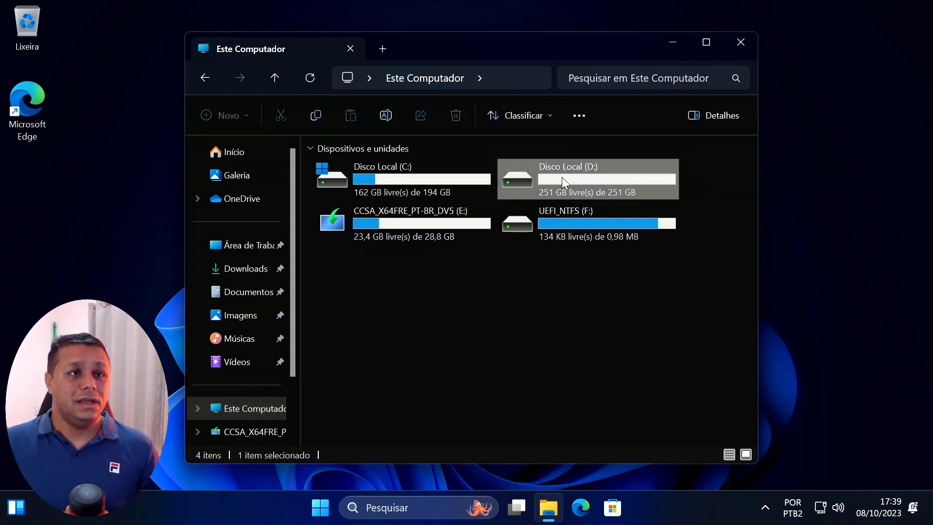
left_click(438, 172)
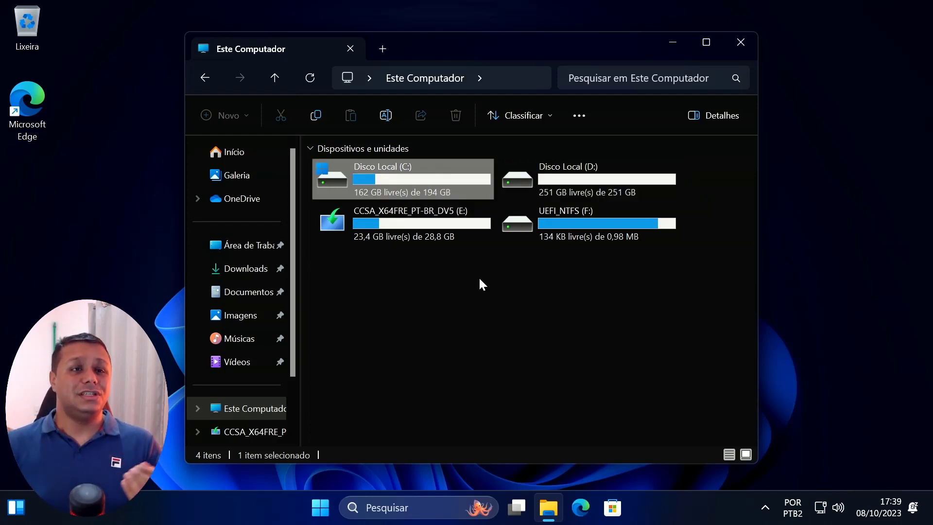
left_click(598, 177)
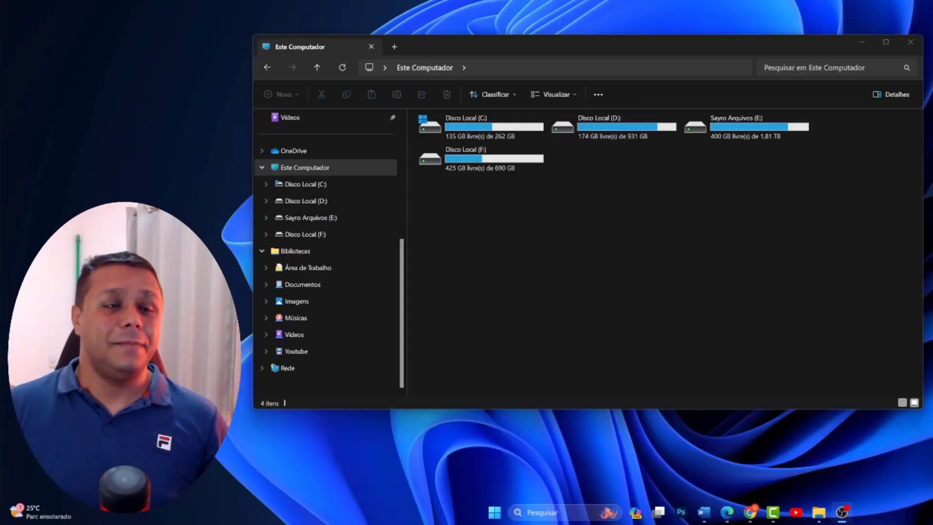
Examine the C: and F: disks and the D: and E: disks in the drive overview
left_click_drag(537, 235, 484, 150)
left_click(483, 141)
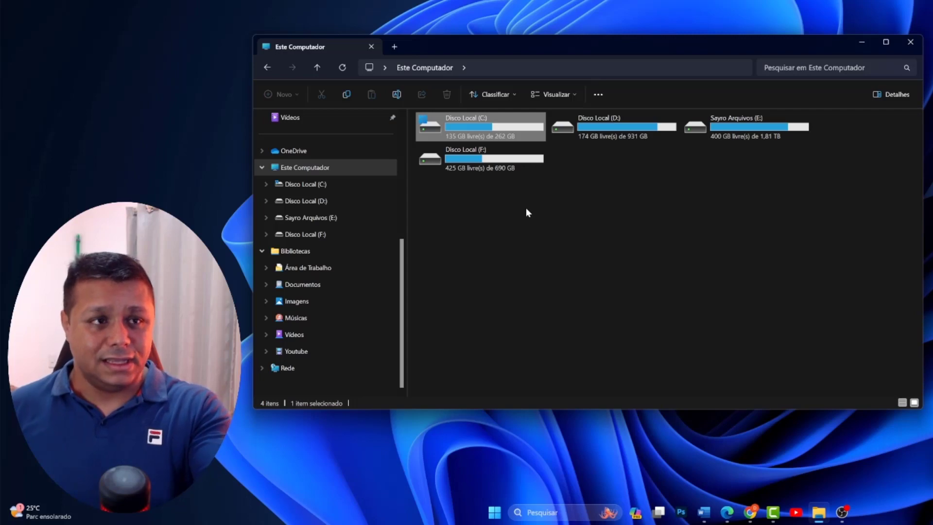
left_click_drag(522, 208, 483, 161)
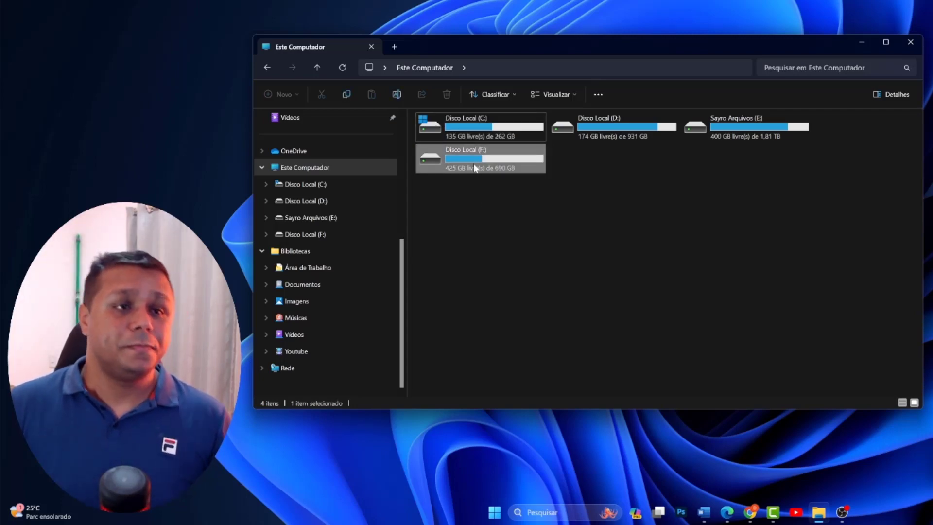
mouse_move(474, 167)
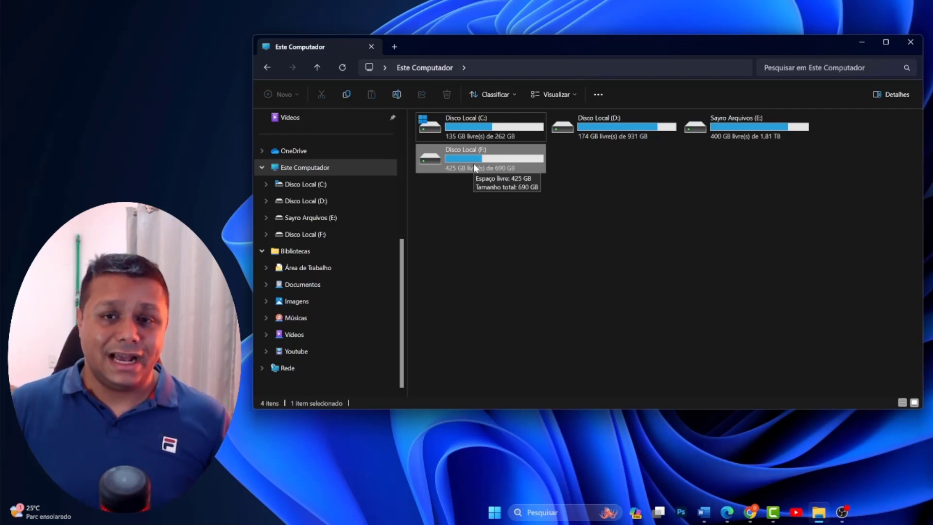
left_click_drag(814, 187, 648, 134)
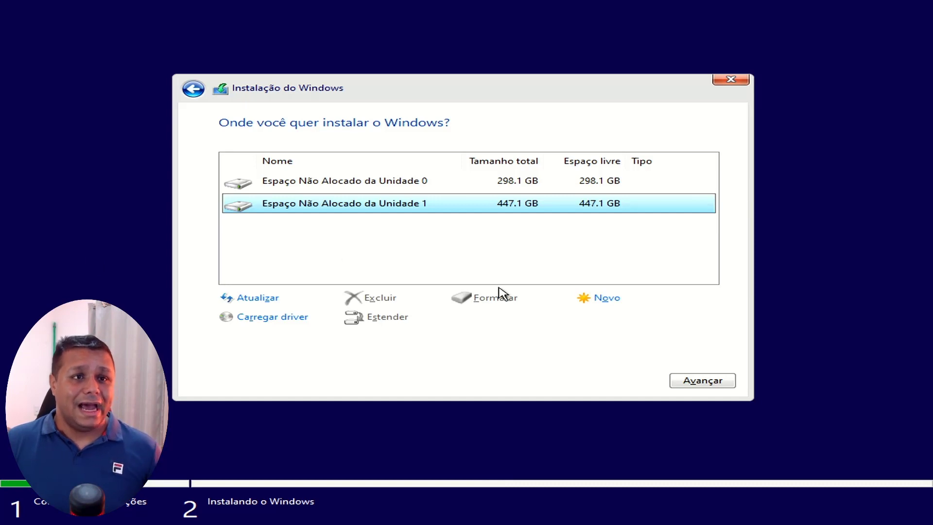
Create a 200000 MB partition in the unallocated space of Unidade 1, accepting the additional system partitions
left_click(604, 311)
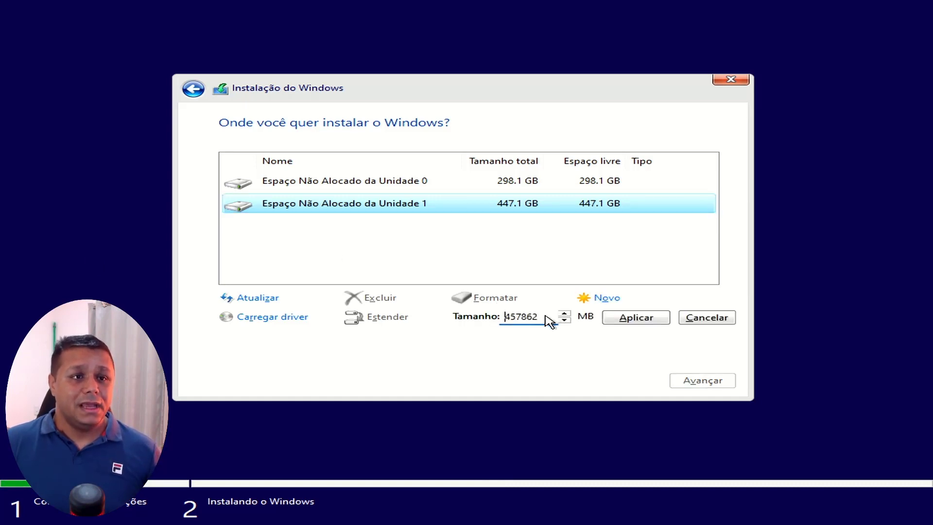
left_click_drag(552, 319, 500, 322)
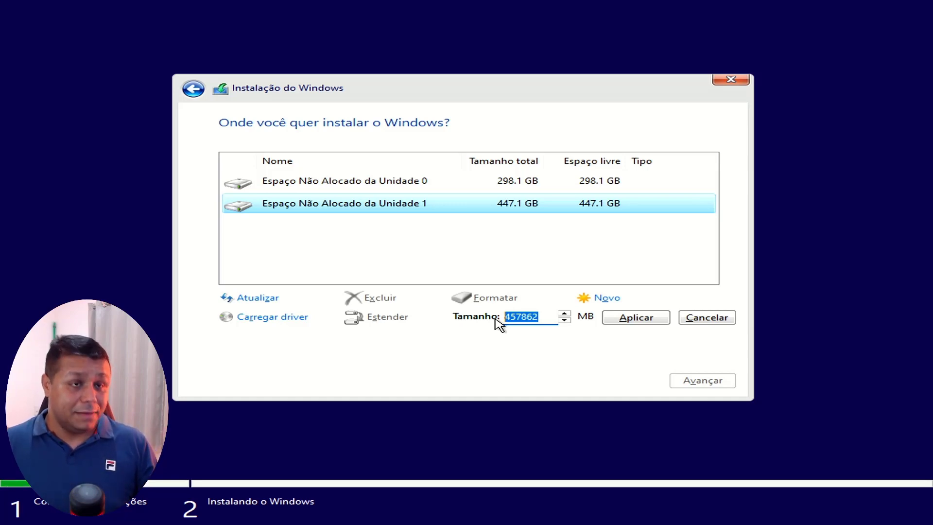
type("200000")
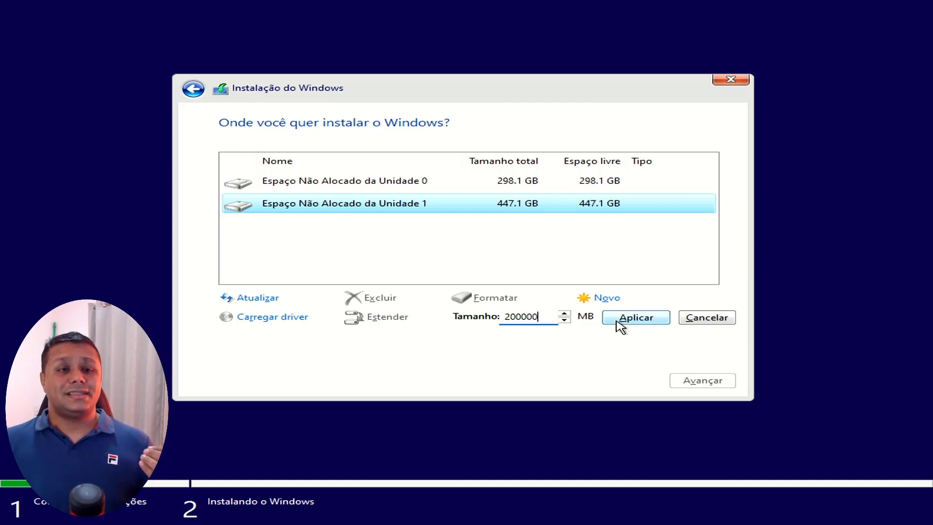
left_click(616, 320)
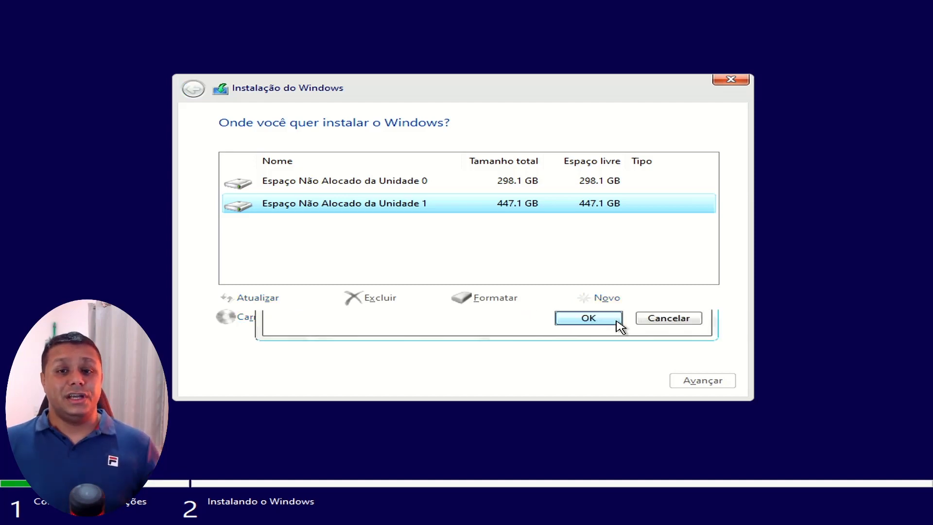
left_click(588, 321)
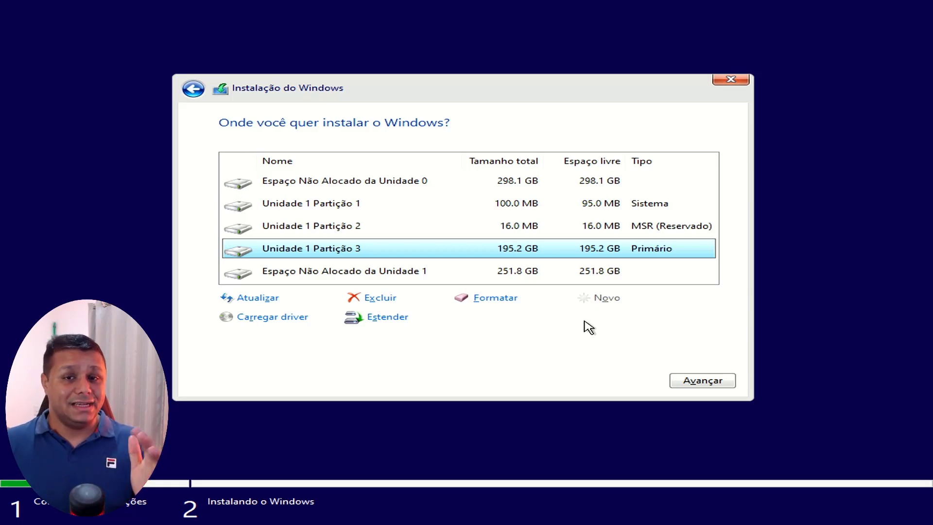
Create a partition from all the remaining unallocated space of Unidade 1 and format it
left_click(539, 276)
left_click(595, 298)
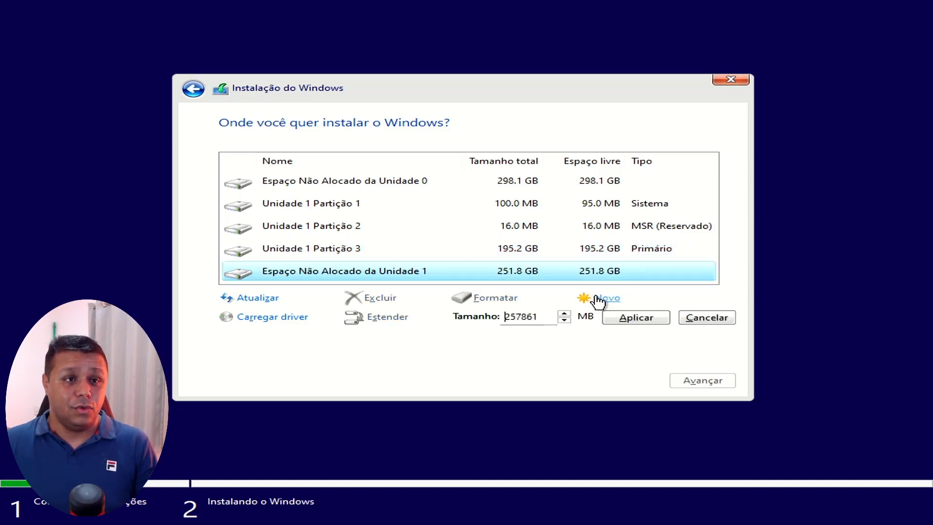
left_click(635, 316)
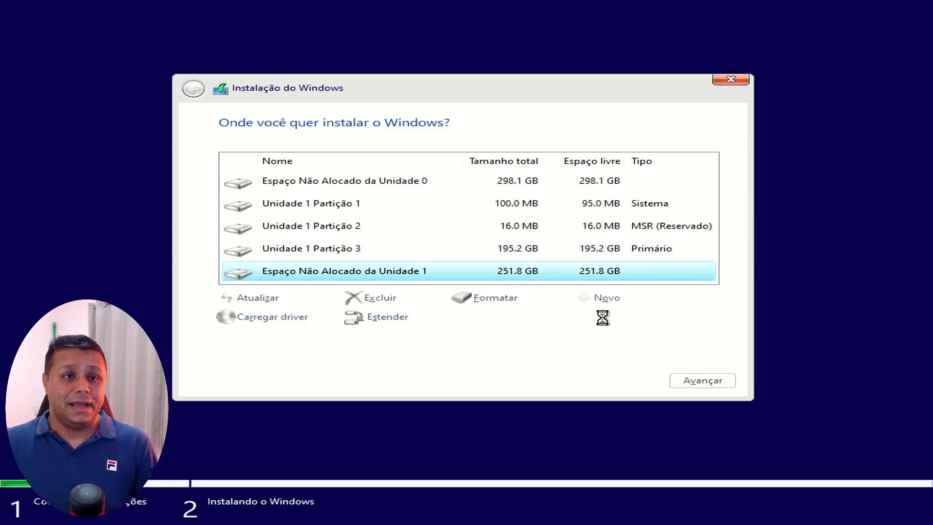
left_click(498, 299)
left_click(589, 319)
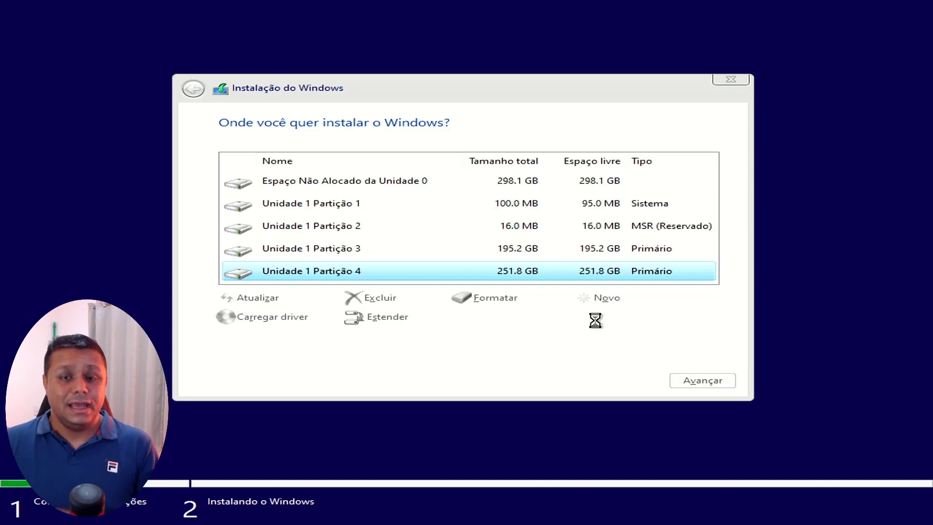
Choose Unidade 1 Partição 3 as the Windows installation target and proceed with the installation
left_click(518, 257)
left_click(710, 381)
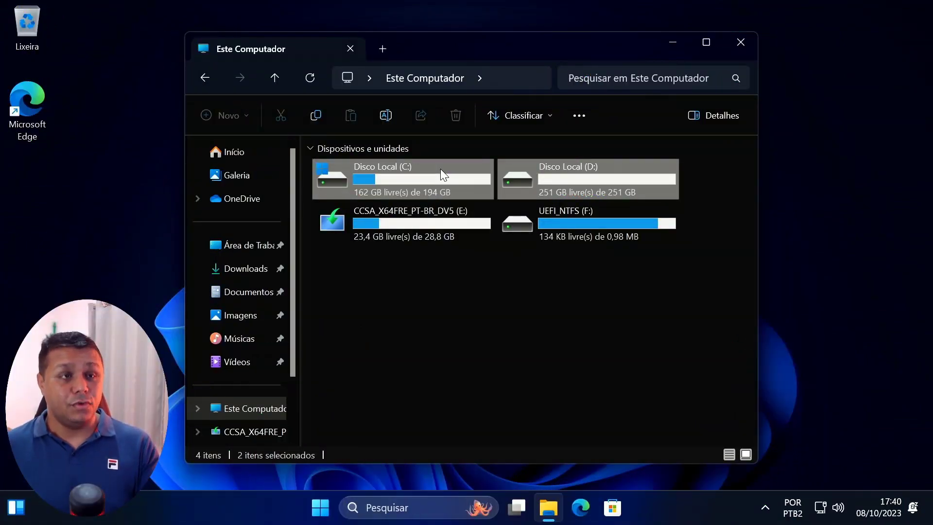
Open the personal profile folder inside Usuários on Disco Local (C:) and select all its subfolders
left_click(465, 296)
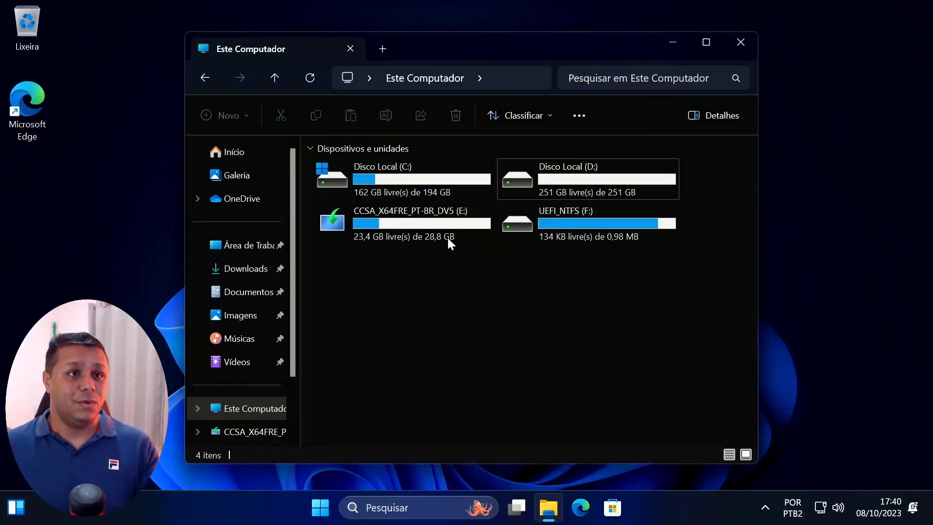
double_click(433, 178)
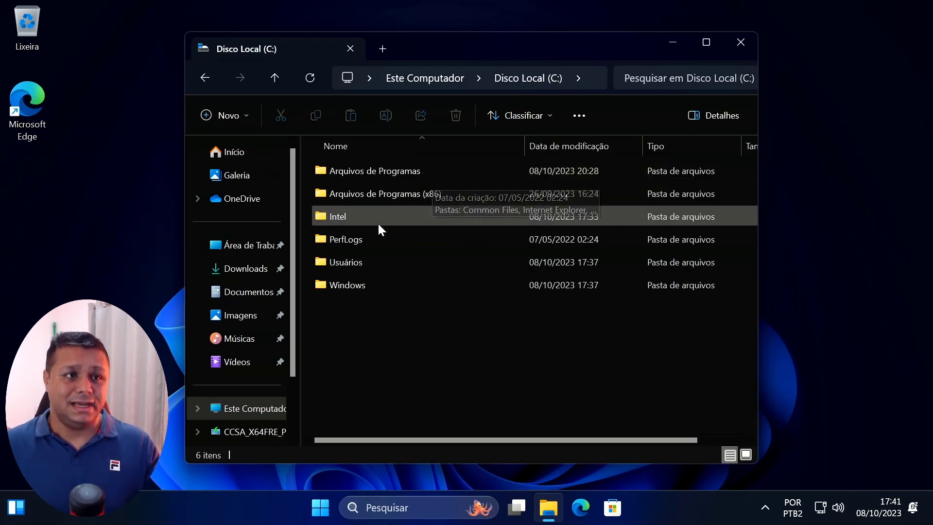
double_click(359, 260)
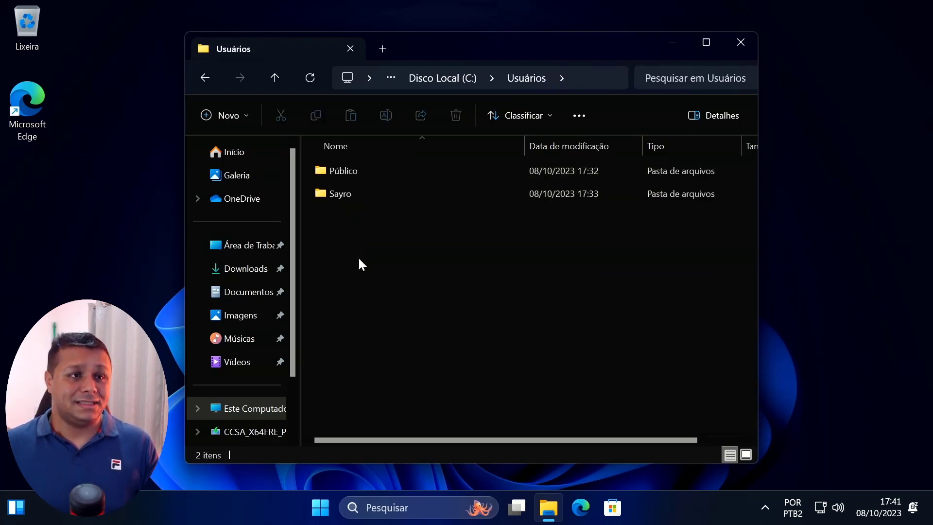
left_click(356, 196)
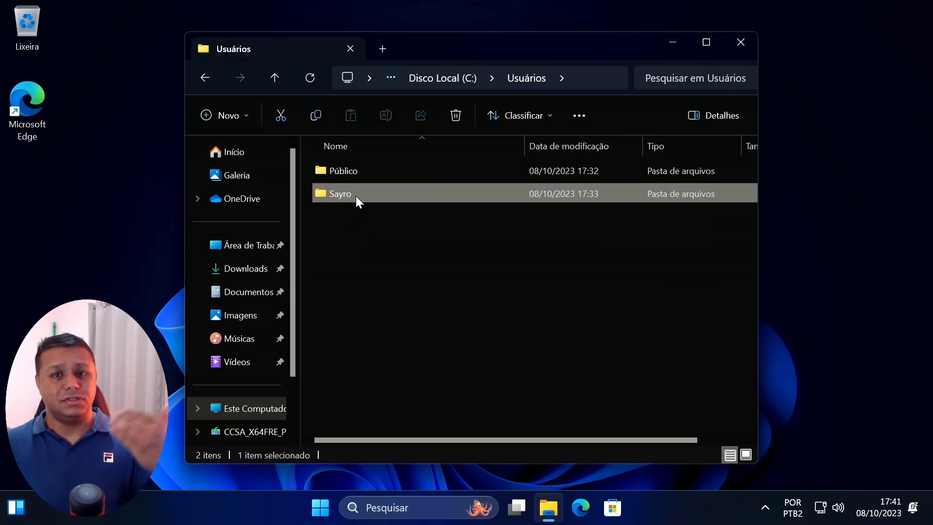
double_click(355, 197)
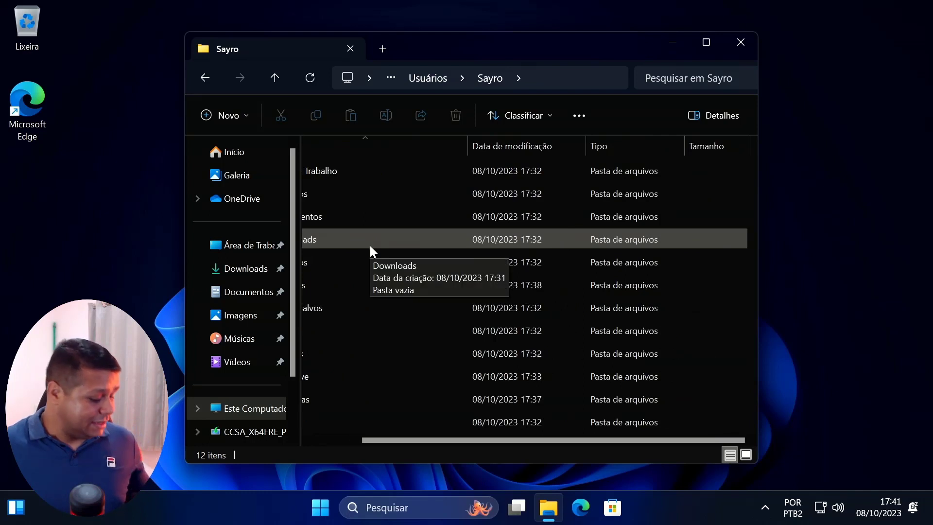
key("ctrl+a")
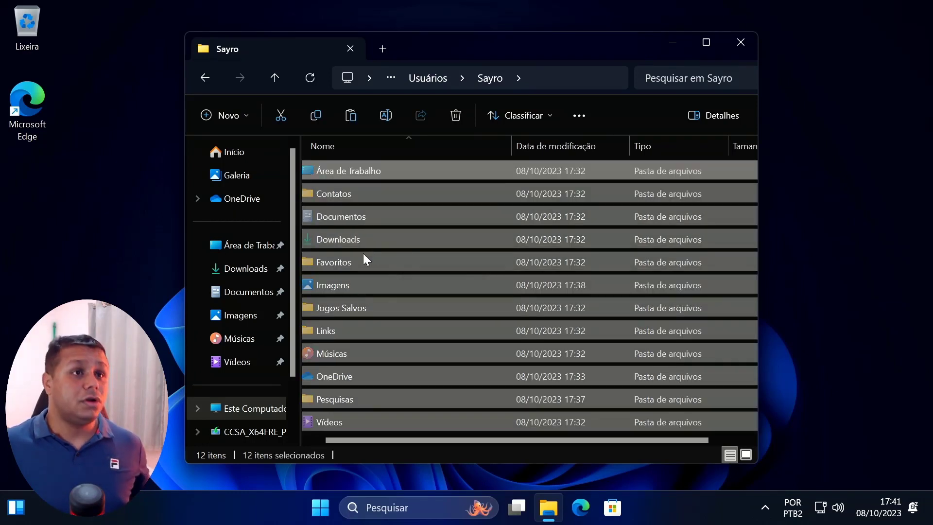
Create a folder at the root of Disco Local (D:) with the same name as the personal profile folder
scroll(267, 383, "down", 3)
left_click(272, 335)
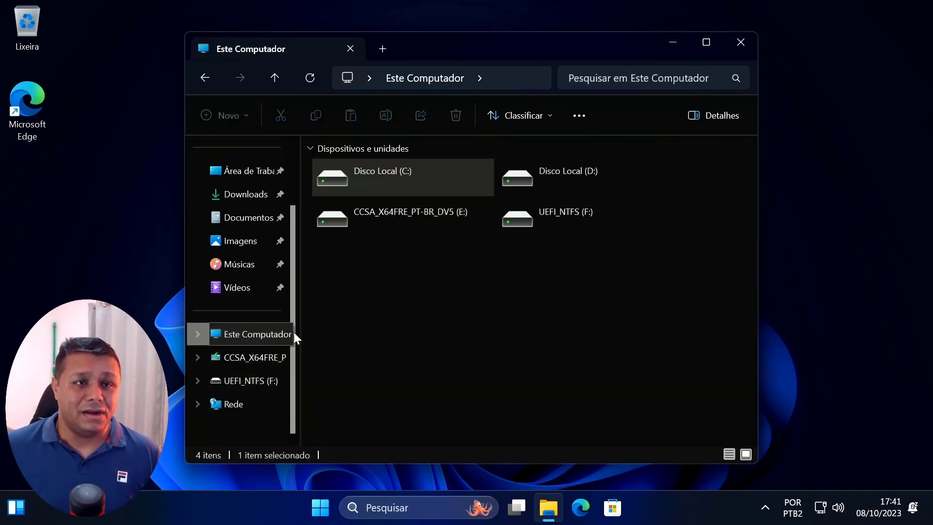
double_click(573, 179)
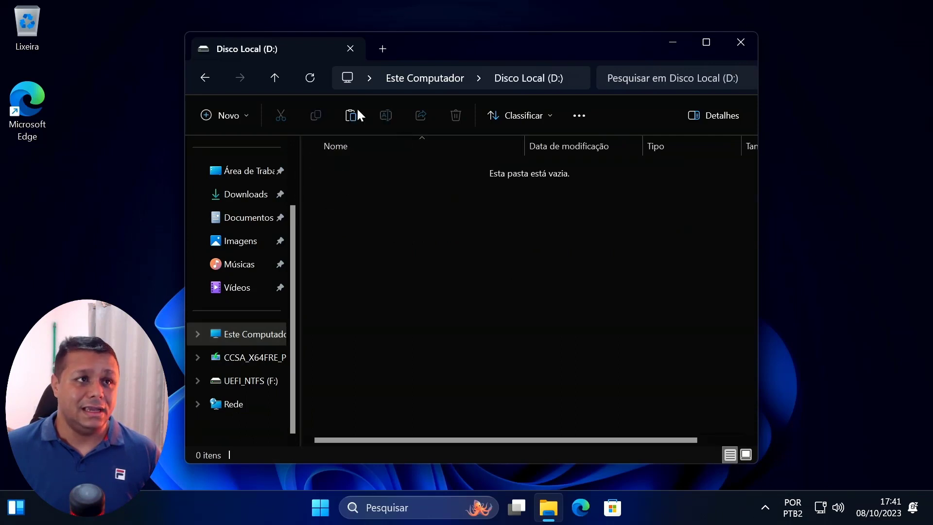
left_click(229, 115)
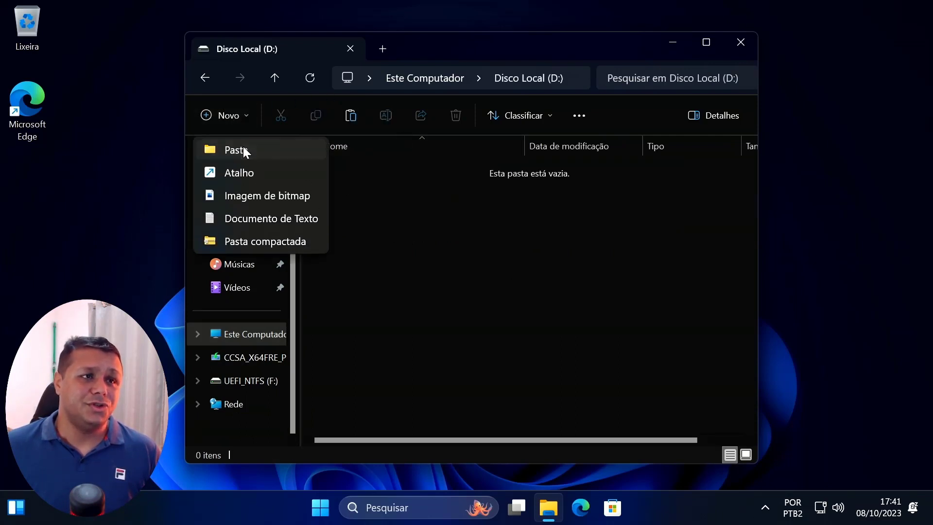
left_click(245, 150)
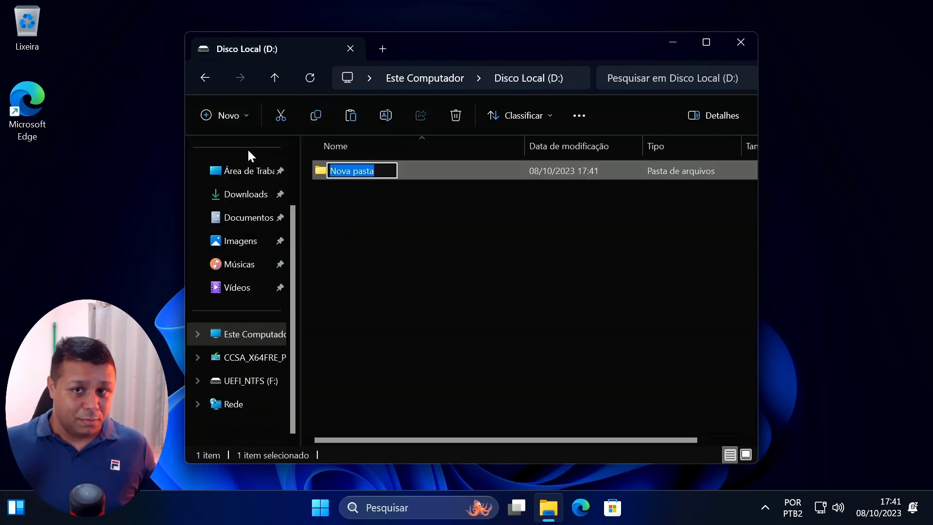
type("Sayur")
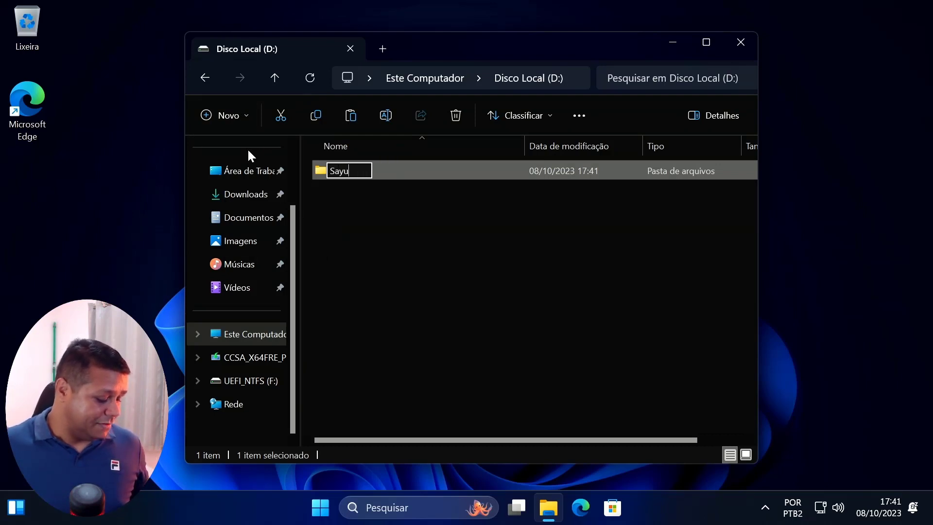
key("BackSpace")
key("BackSpace")
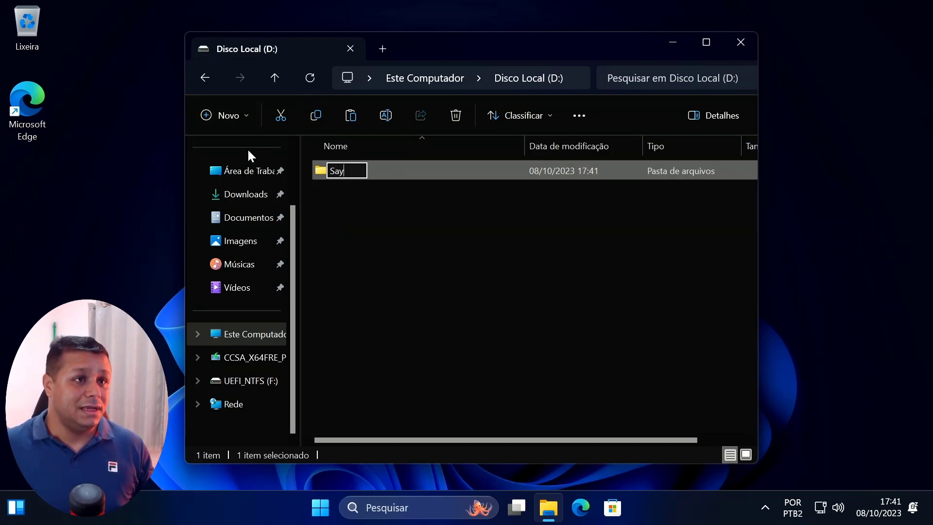
type("ro")
key("Return")
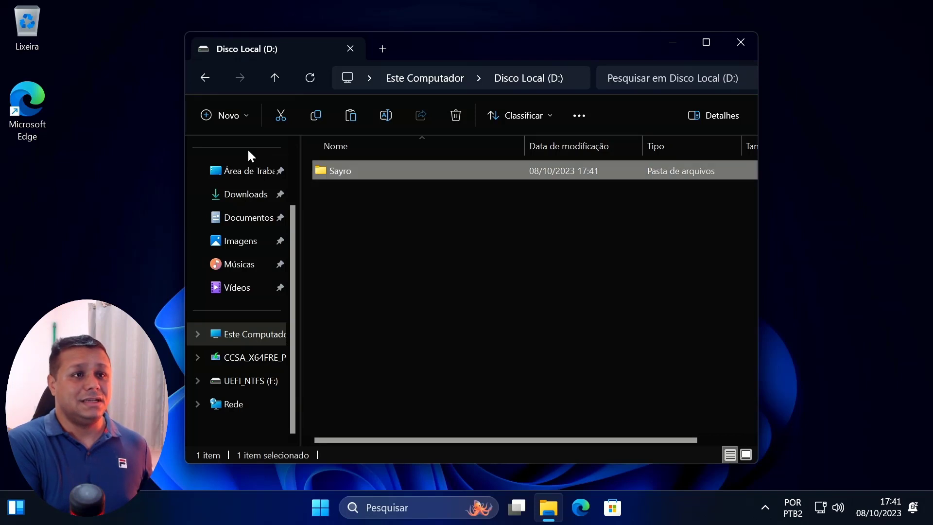
Paste the personal profile's subfolders into the new folder on Disco Local (D:)
key("Return")
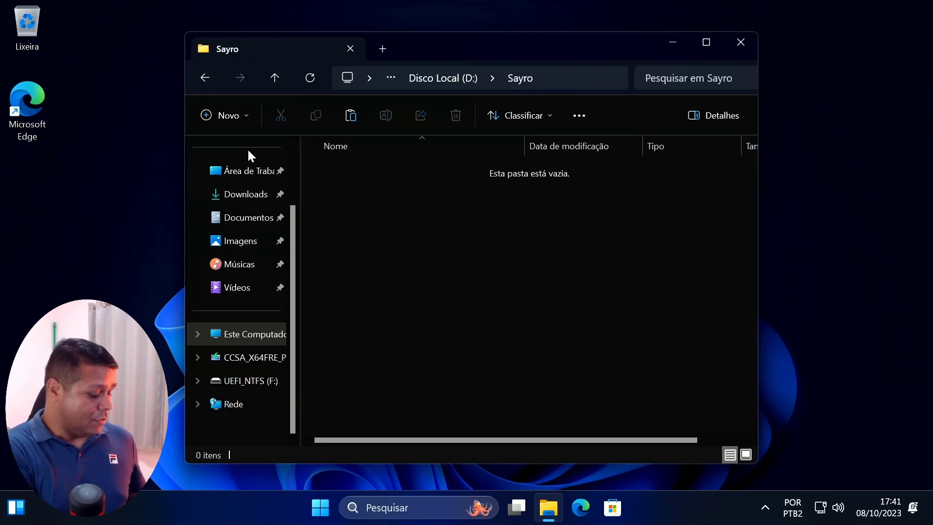
key("ctrl+v")
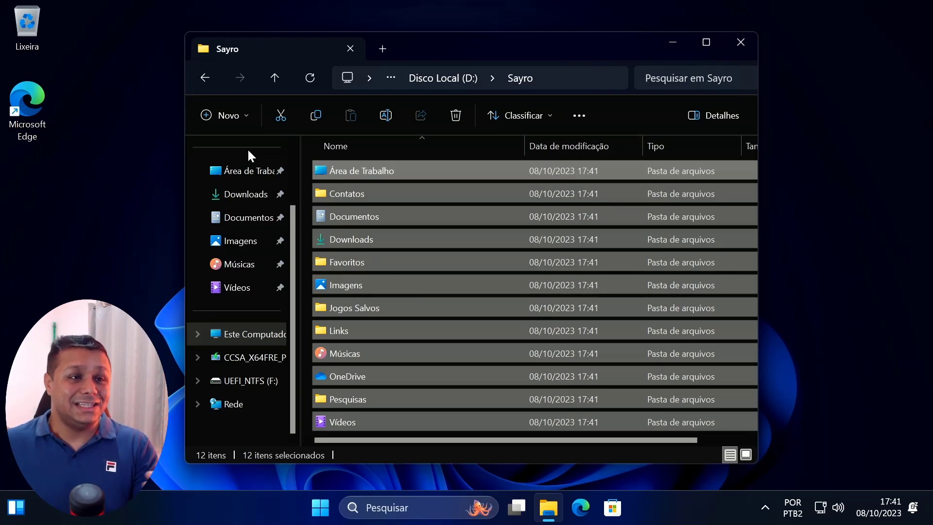
Compare the capacity and free space of Disco Local (C:) and Disco Local (D:) in Este Computador
left_click(235, 334)
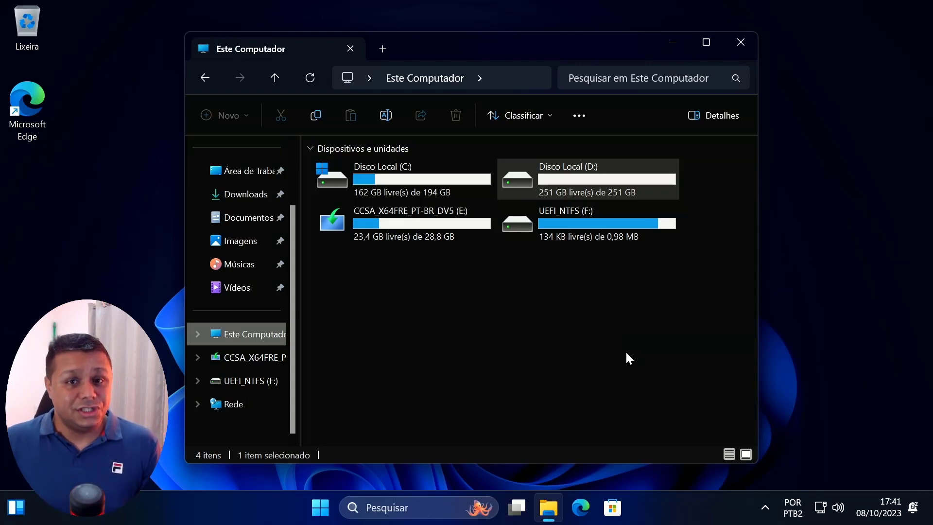
left_click_drag(723, 182, 363, 173)
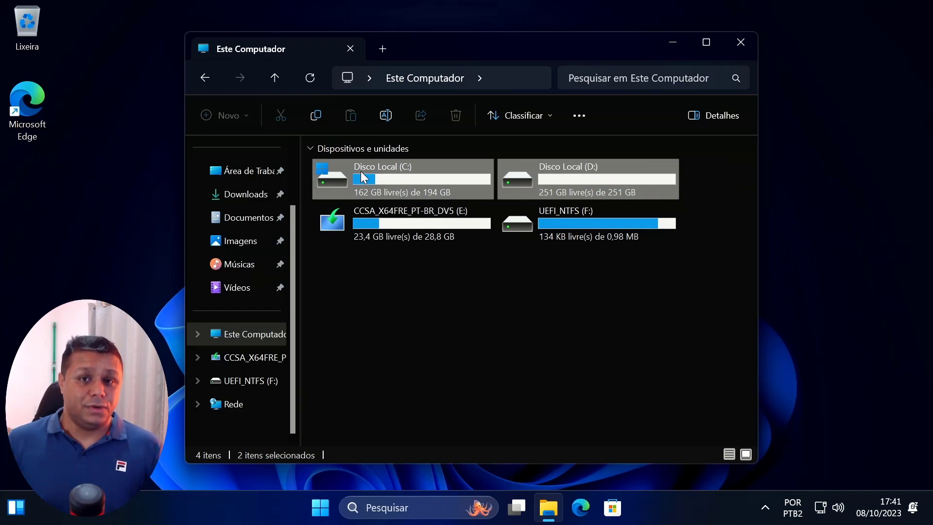
left_click(567, 183)
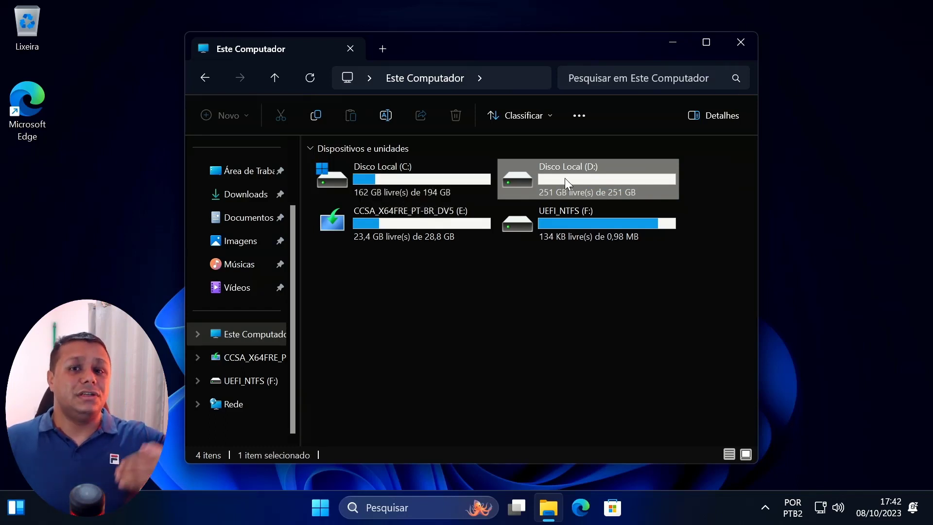
left_click(450, 179)
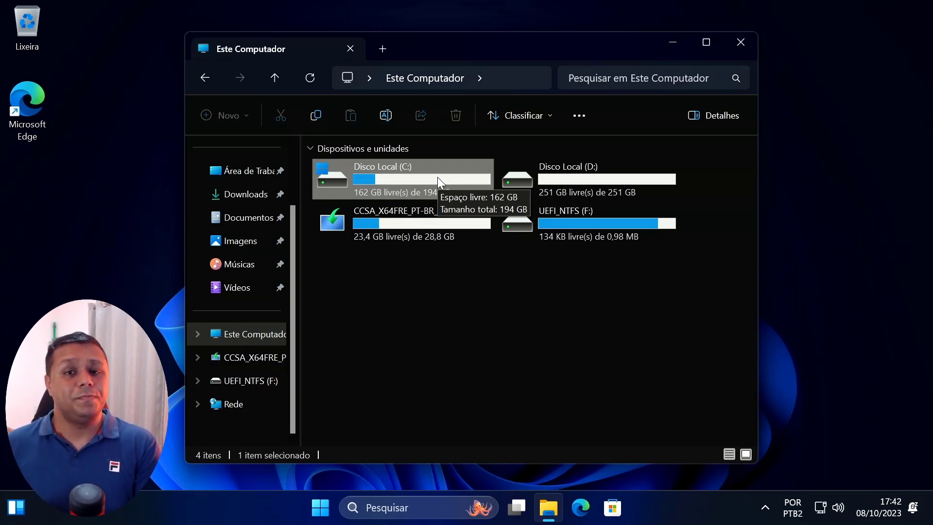
left_click(553, 190)
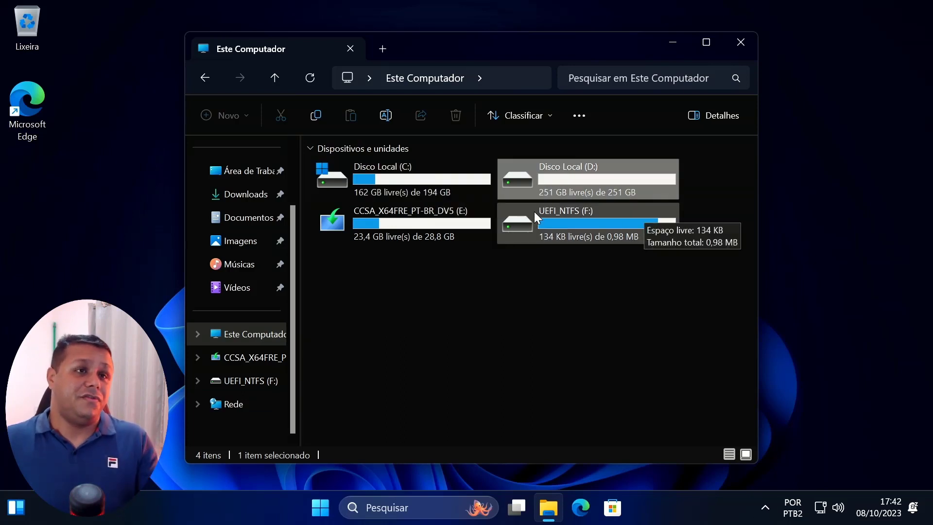
left_click(404, 179)
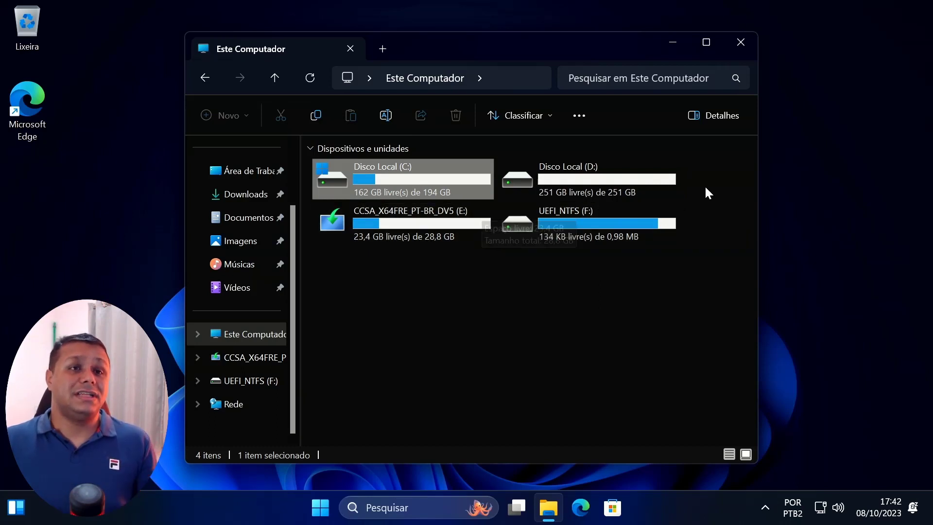
left_click_drag(705, 185, 619, 182)
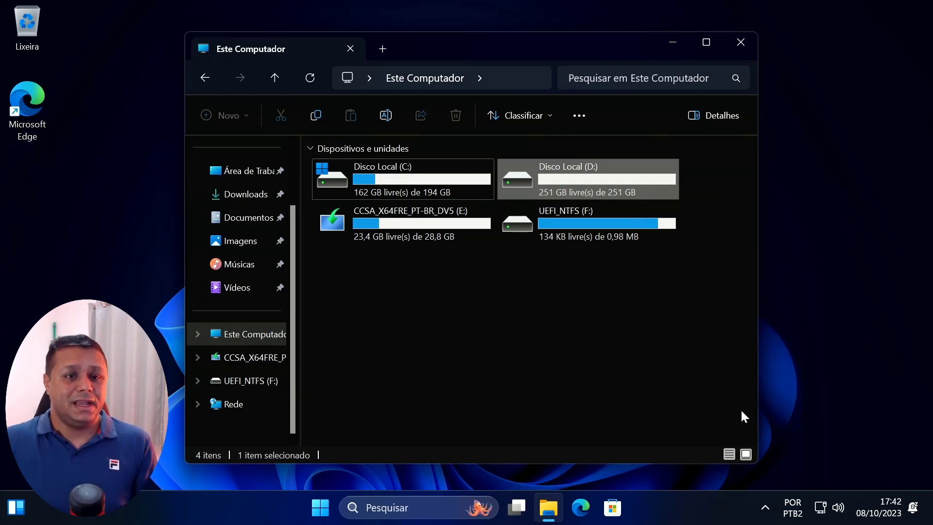
Open OneDrive and begin signing in to the account
left_click(765, 508)
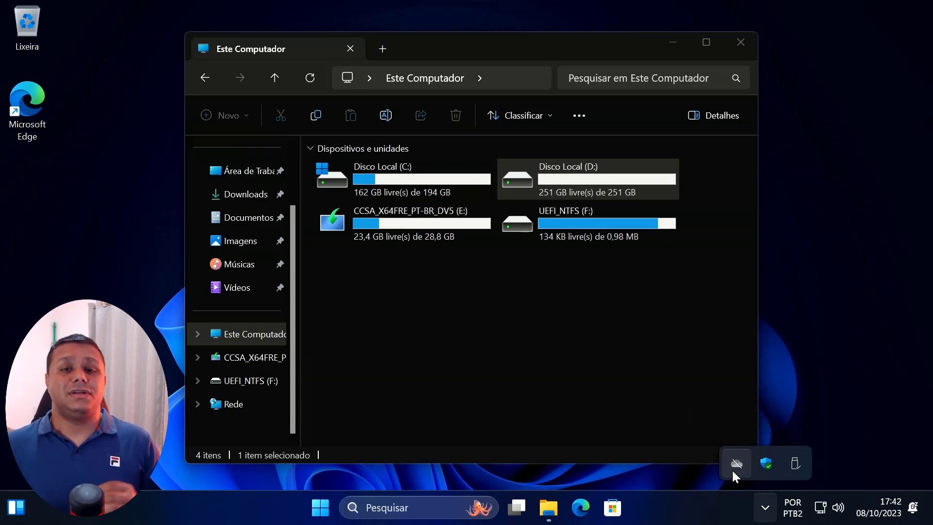
left_click(735, 463)
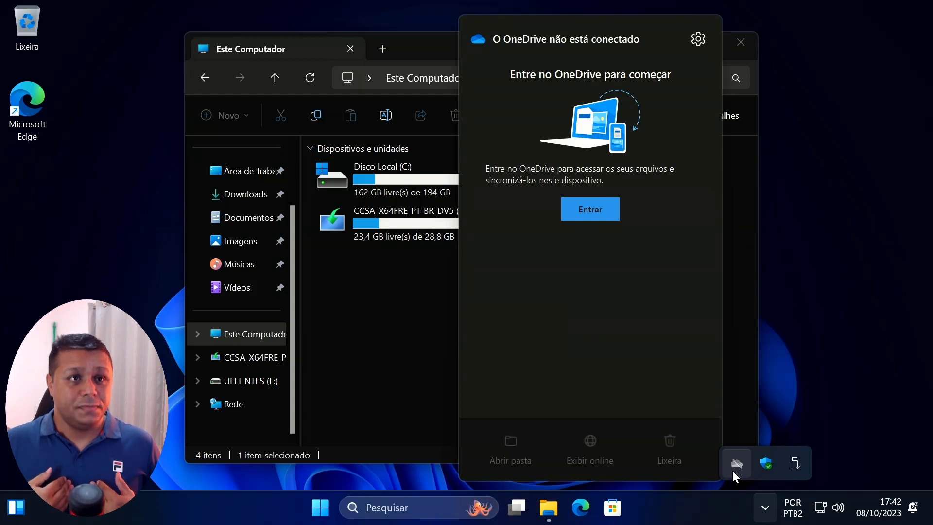
left_click(594, 209)
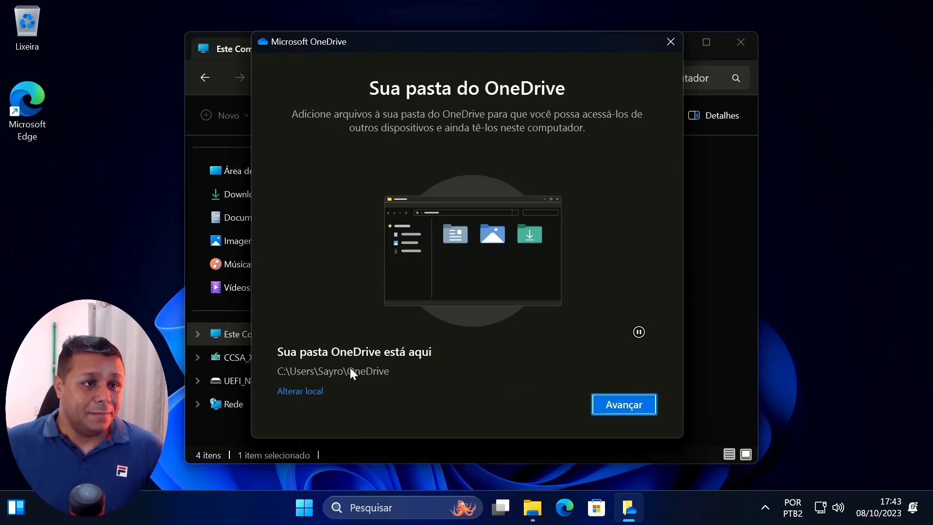
Change the OneDrive folder location to the personal folder on Disco Local (D:)
left_click(305, 395)
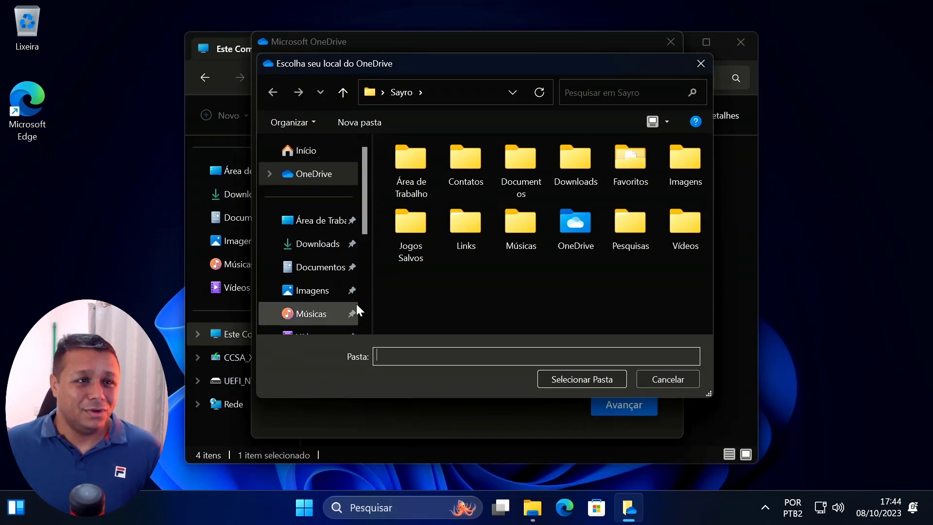
scroll(358, 287, "down", 3)
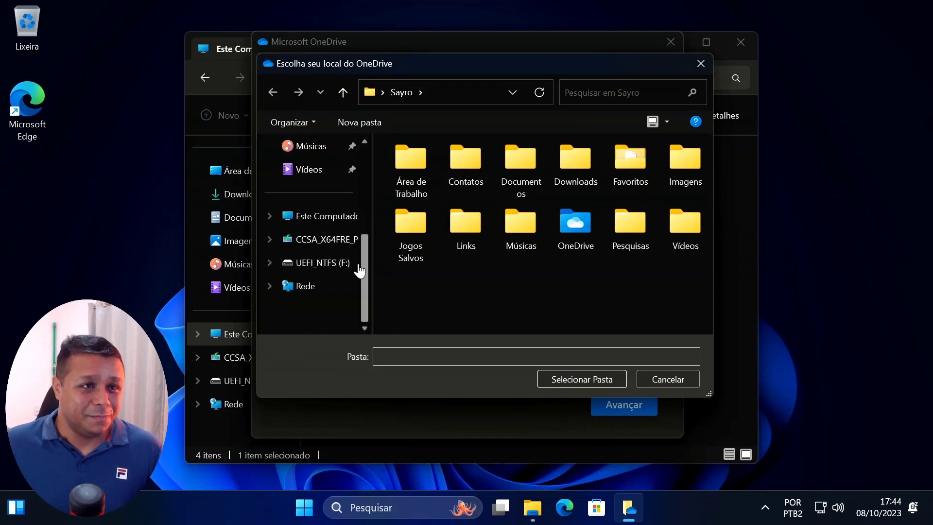
left_click(333, 217)
double_click(500, 223)
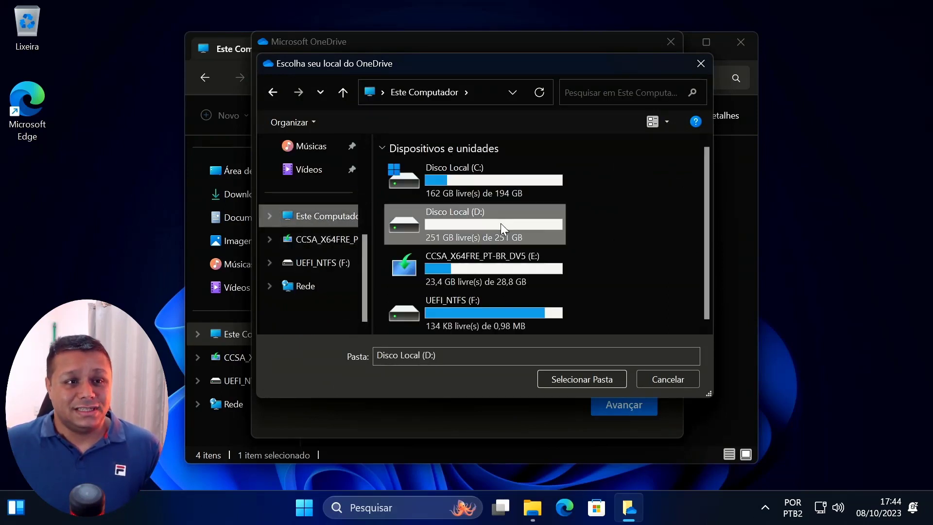
left_click(420, 171)
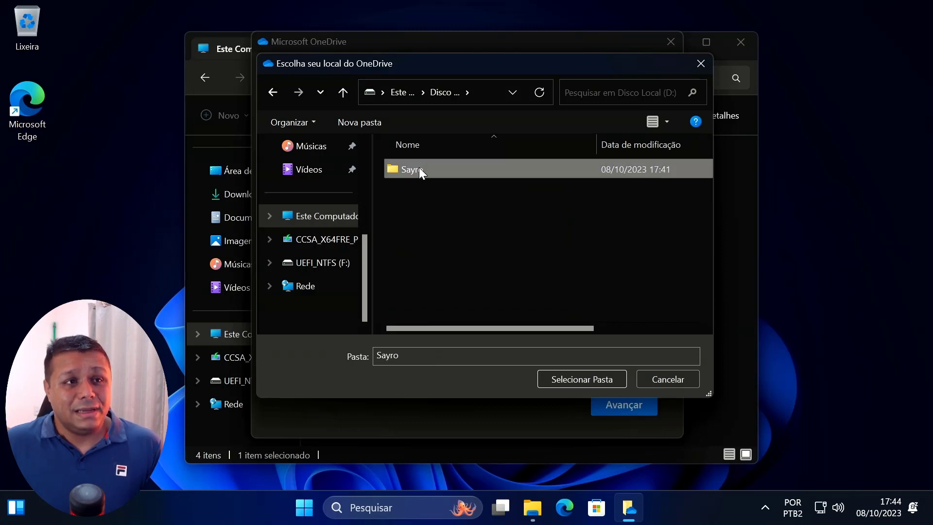
left_click(453, 217)
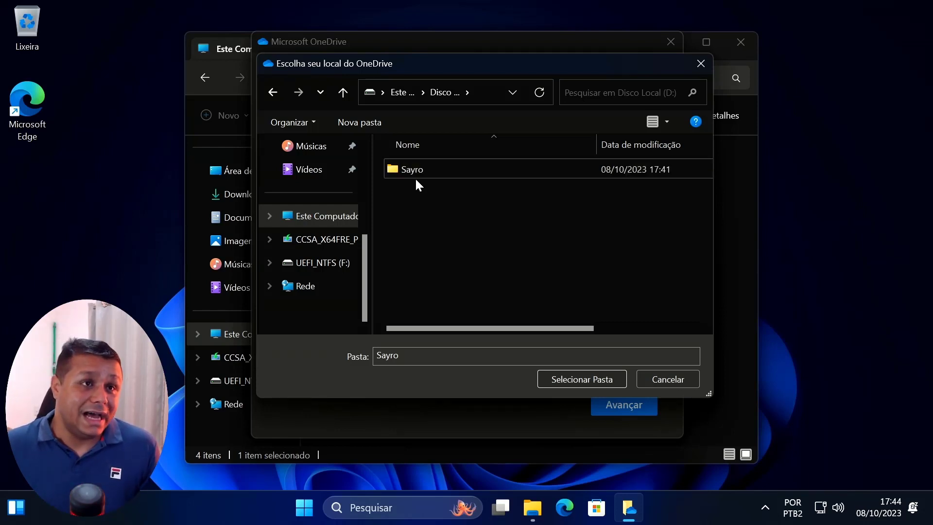
mouse_move(417, 180)
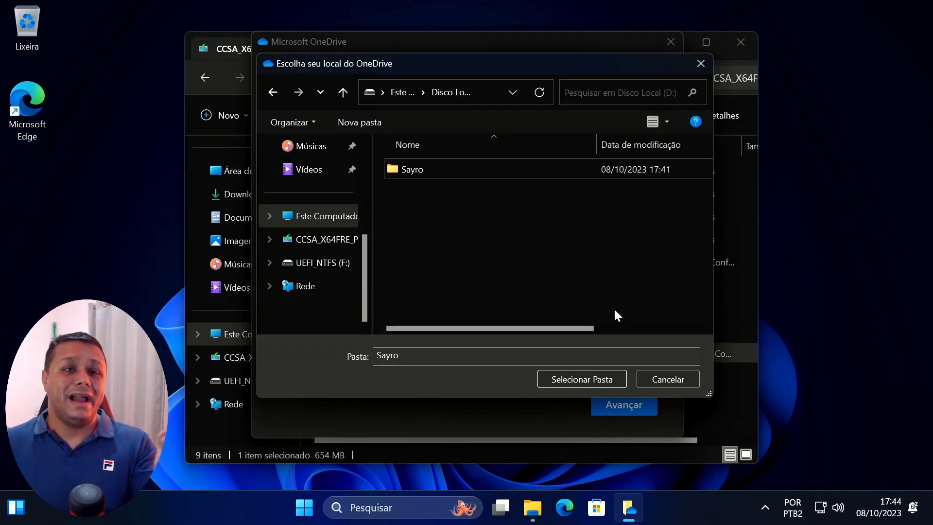
left_click(441, 171)
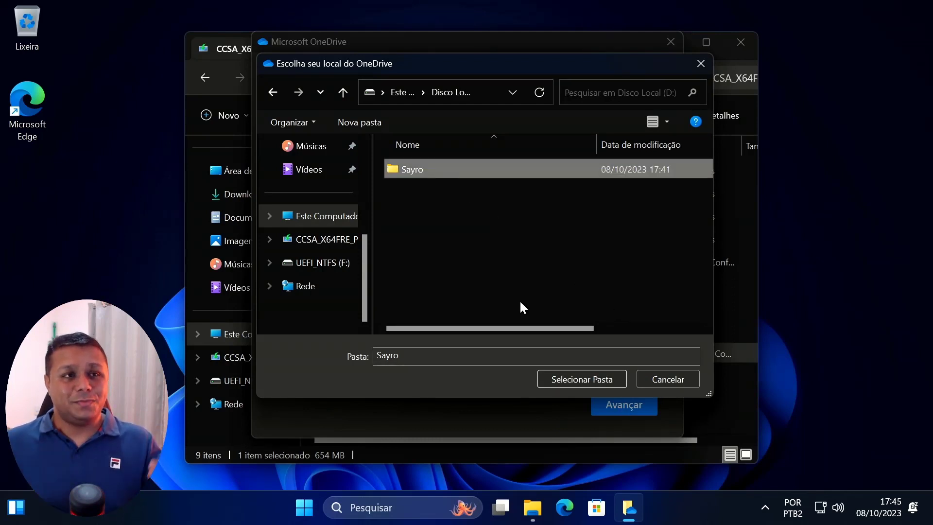
left_click(557, 380)
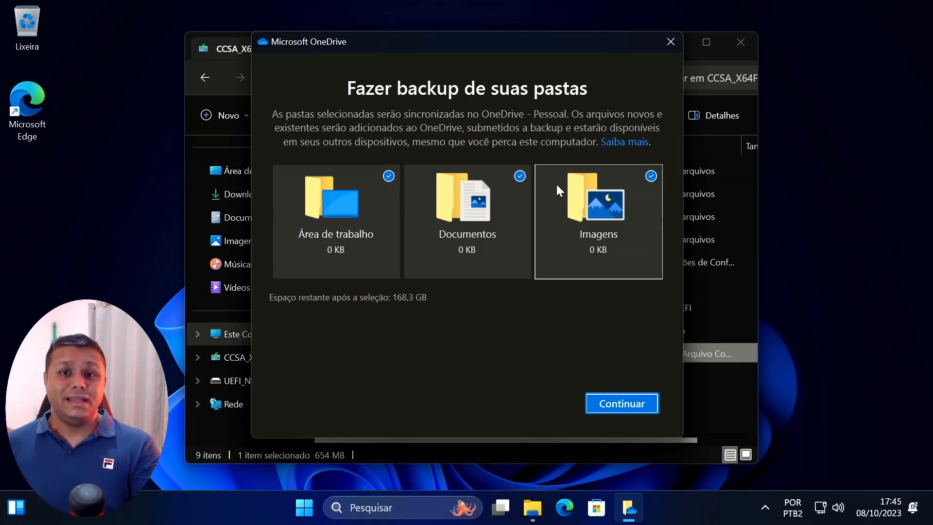
Exclude Imagens, Documentos and Área de trabalho from the OneDrive backup and continue the setup
left_click(651, 176)
left_click(520, 176)
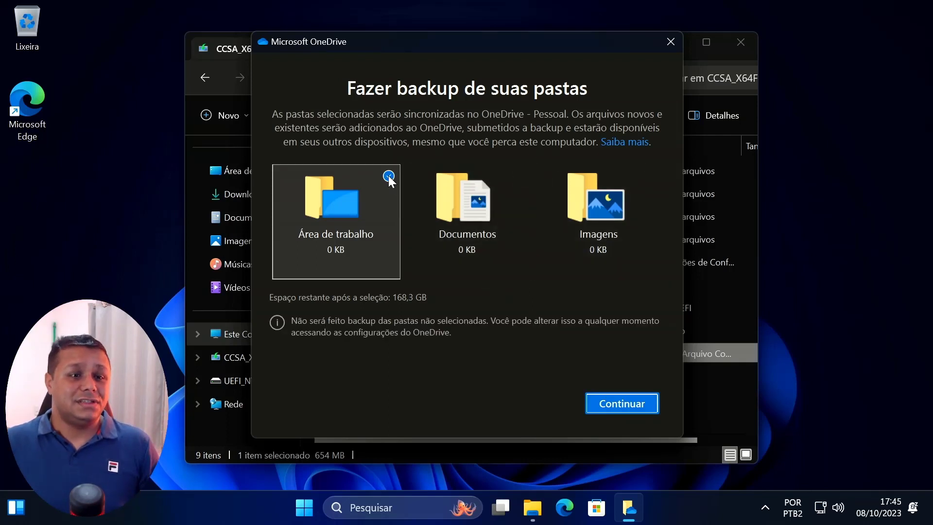
left_click(389, 176)
left_click(615, 408)
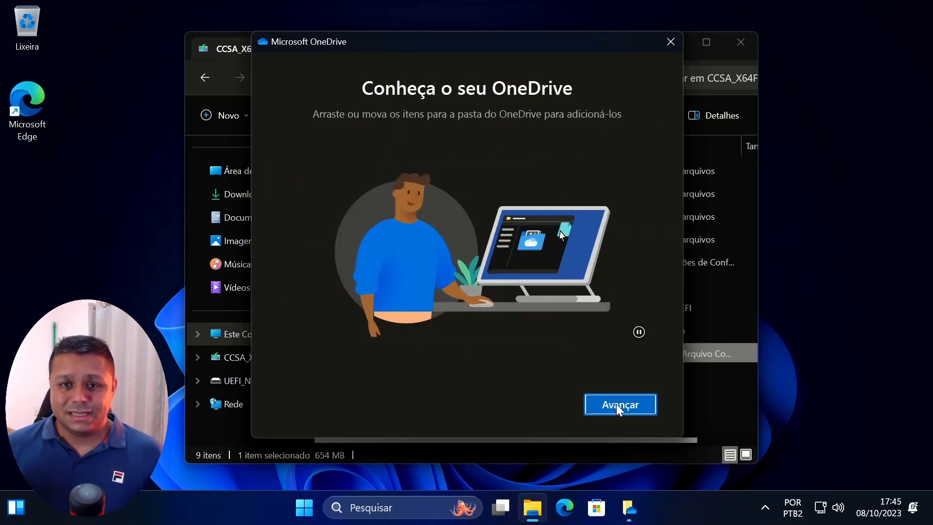
Go through the remaining OneDrive introduction pages and close the setup without getting the mobile app
left_click(617, 405)
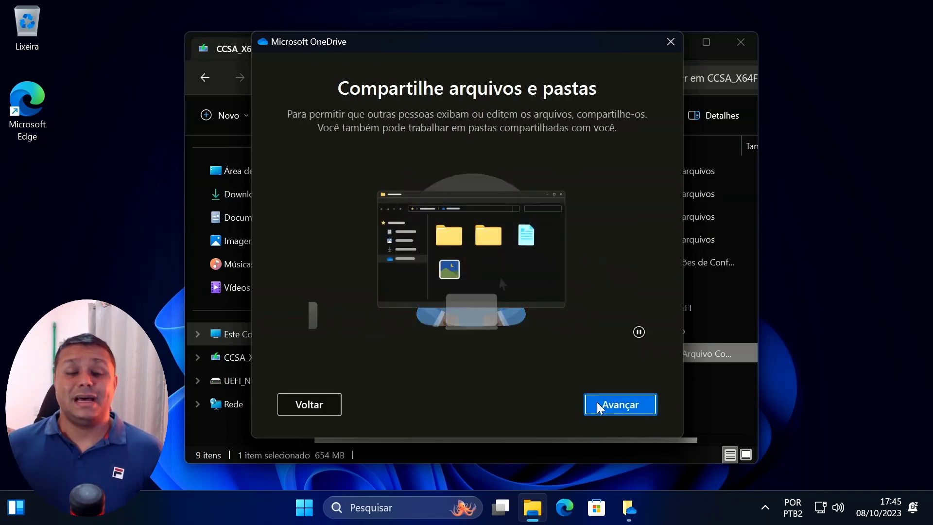
left_click(605, 403)
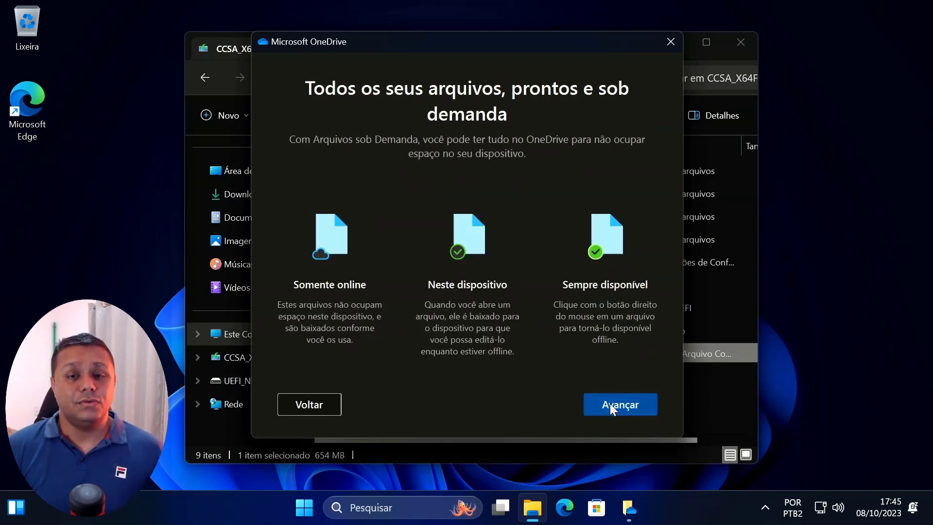
left_click(610, 404)
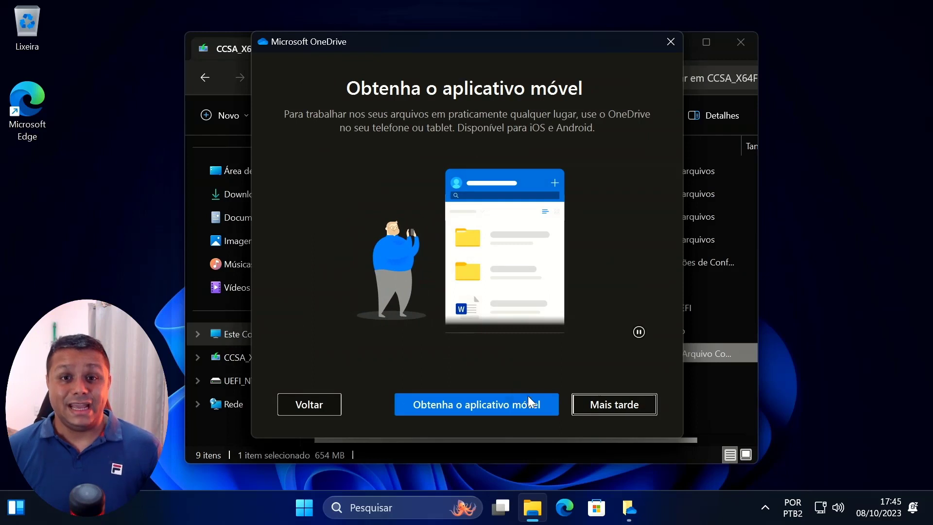
left_click(671, 42)
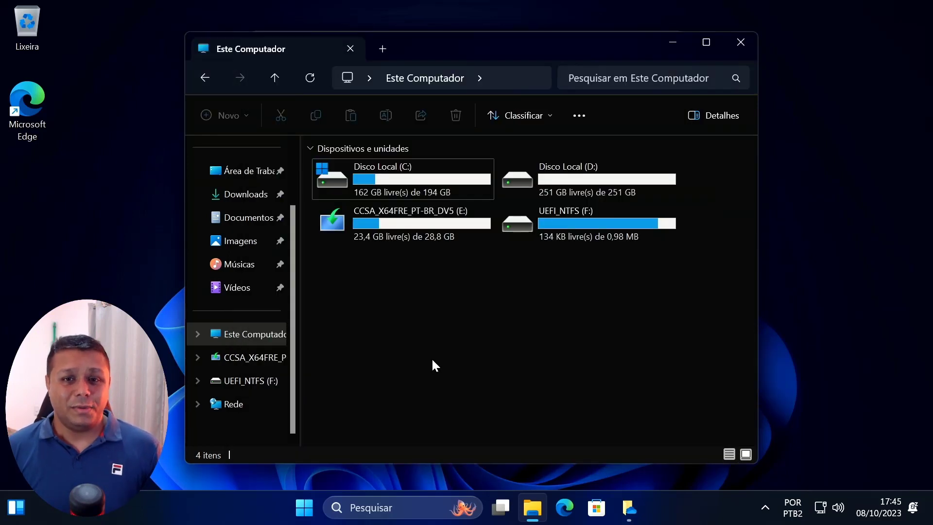